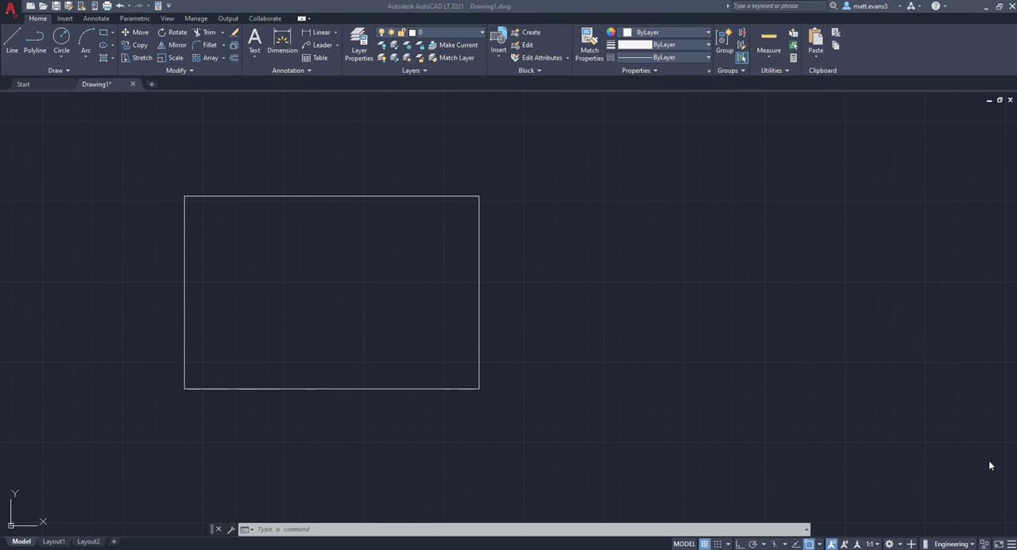
left_click(778, 327)
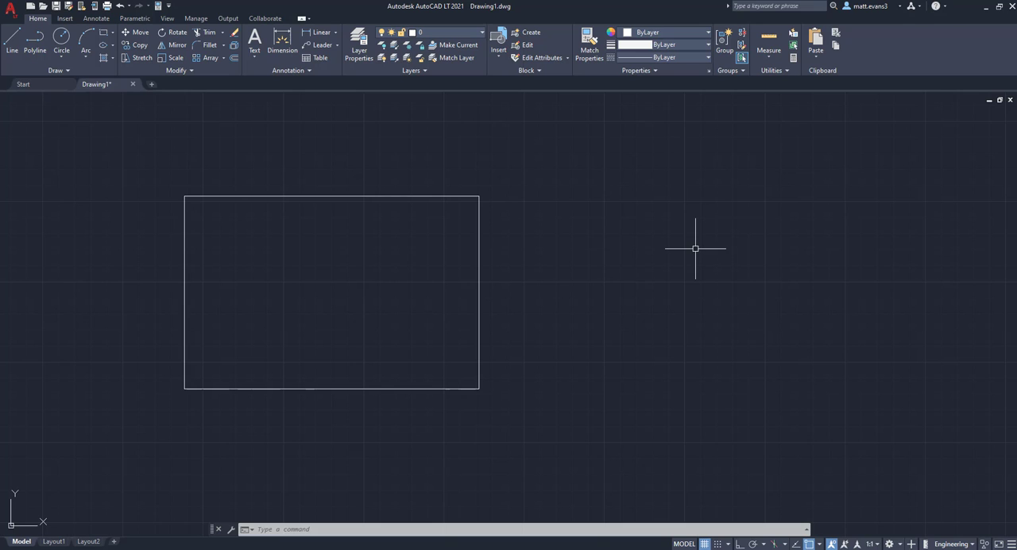
middle_click_drag(627, 189, 432, 183)
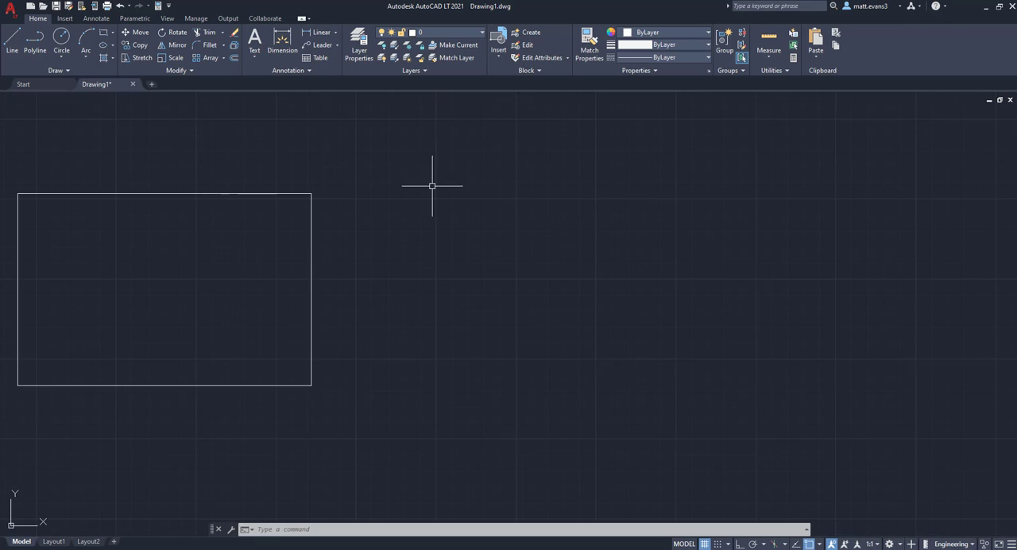
left_click(500, 203)
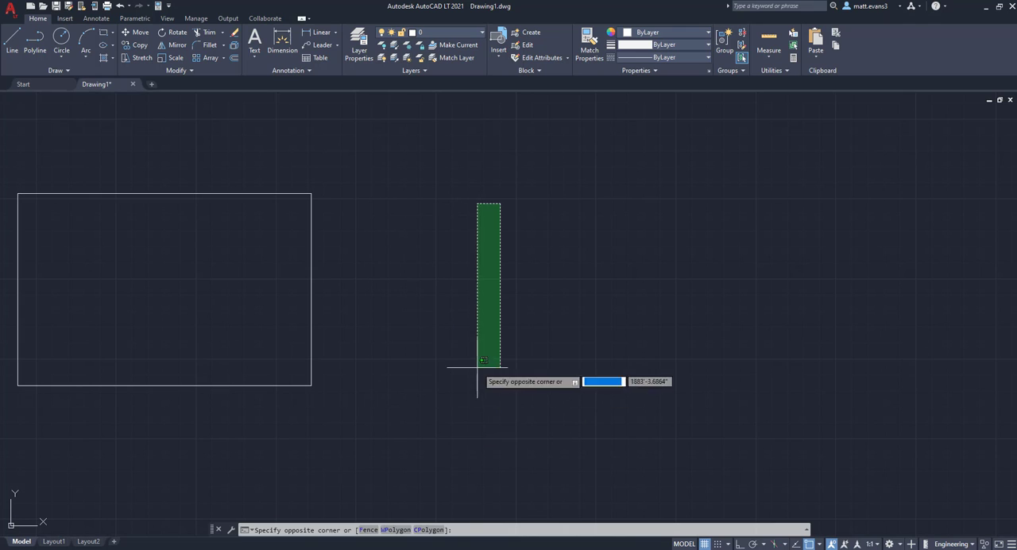
left_click(476, 367)
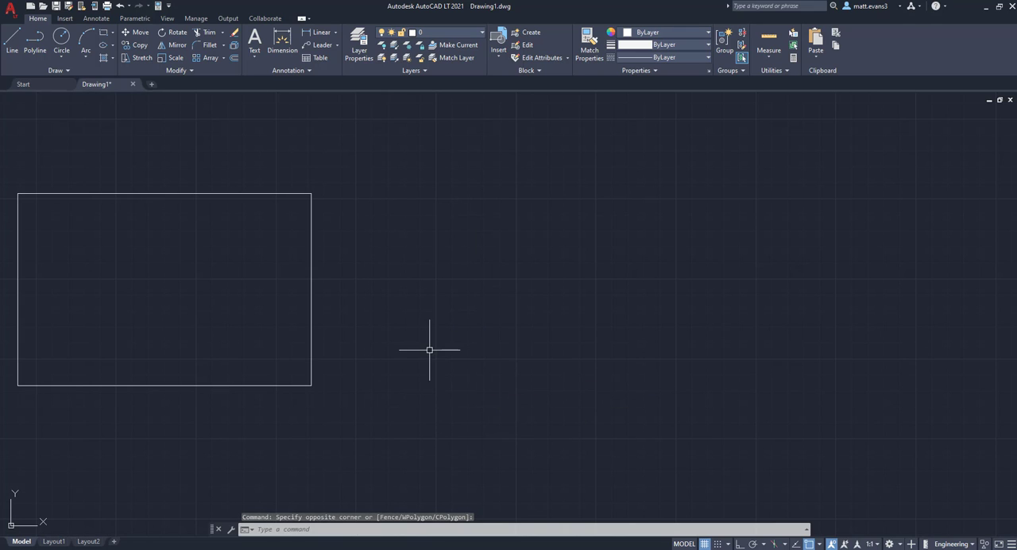
mouse_move(432, 347)
middle_mouse_down()
mouse_move(501, 334)
mouse_move(534, 357)
mouse_move(540, 381)
mouse_move(514, 359)
middle_mouse_up()
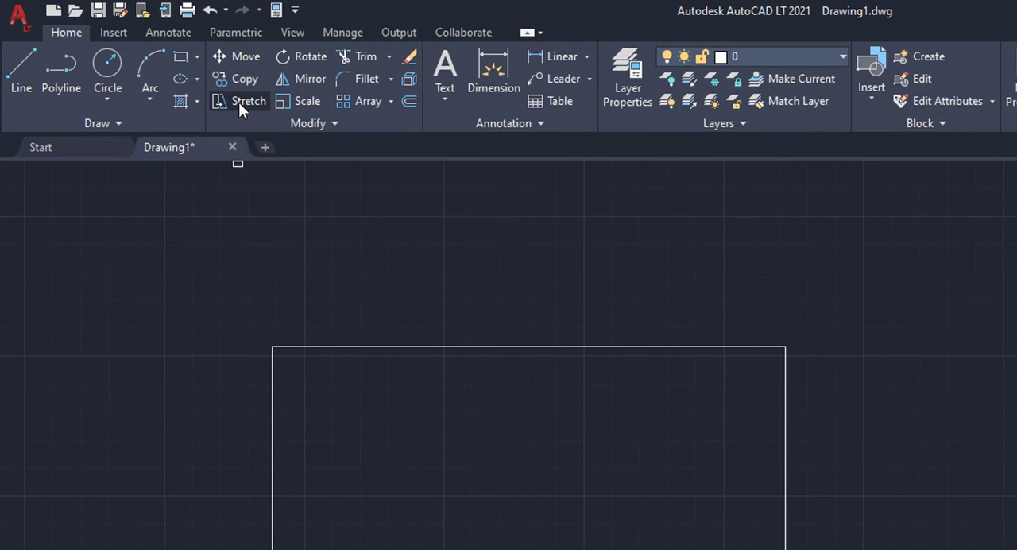
Stretch the rectangle's upper-right corner outward to the right from its endpoint, and undo the stretch.
left_click(239, 103)
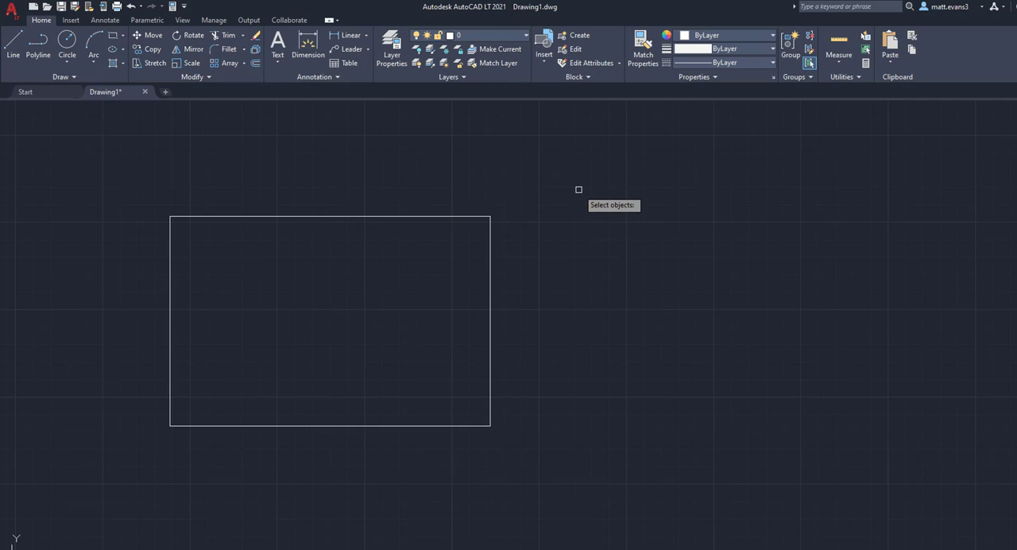
left_click(579, 189)
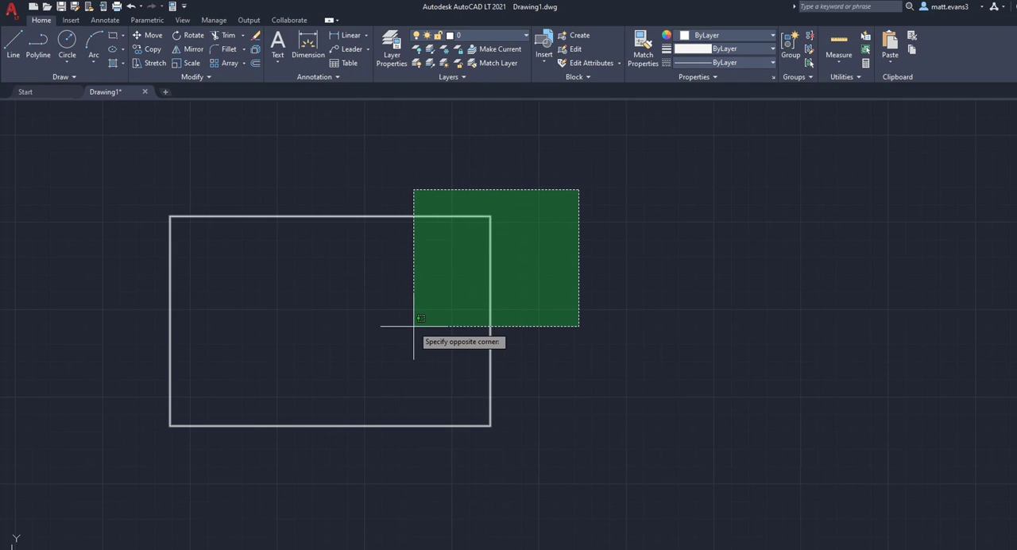
scroll(414, 326, "up", 2)
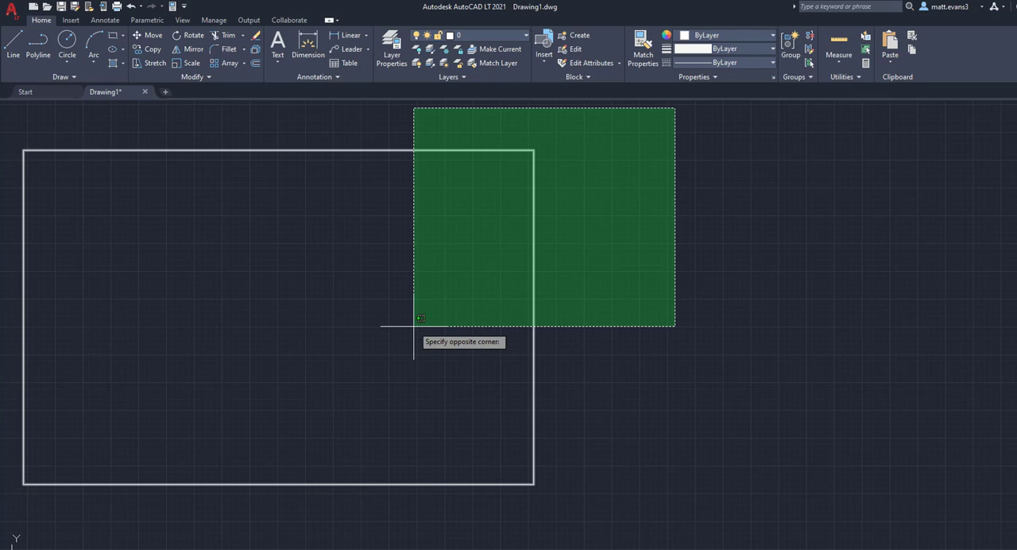
scroll(413, 326, "down", 2)
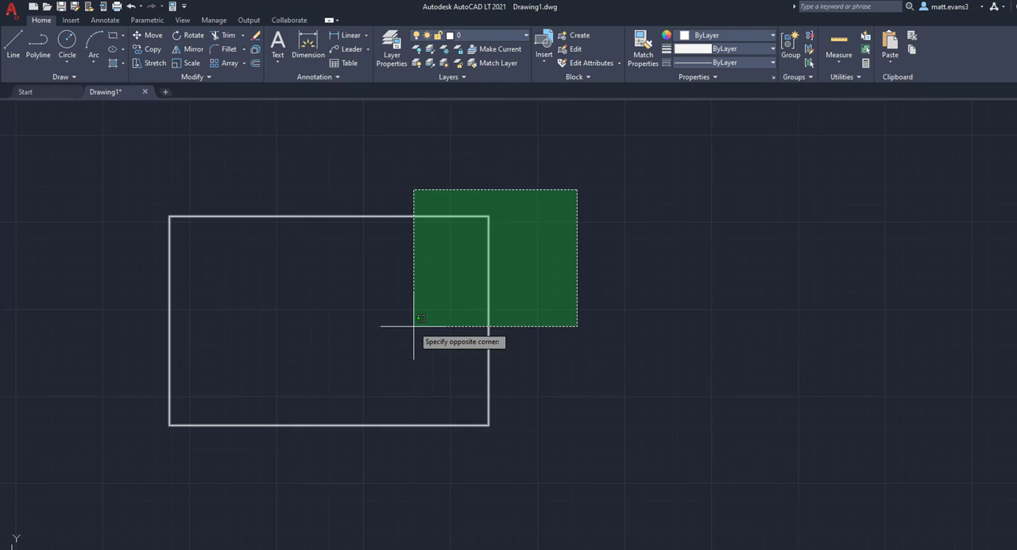
left_click(414, 326)
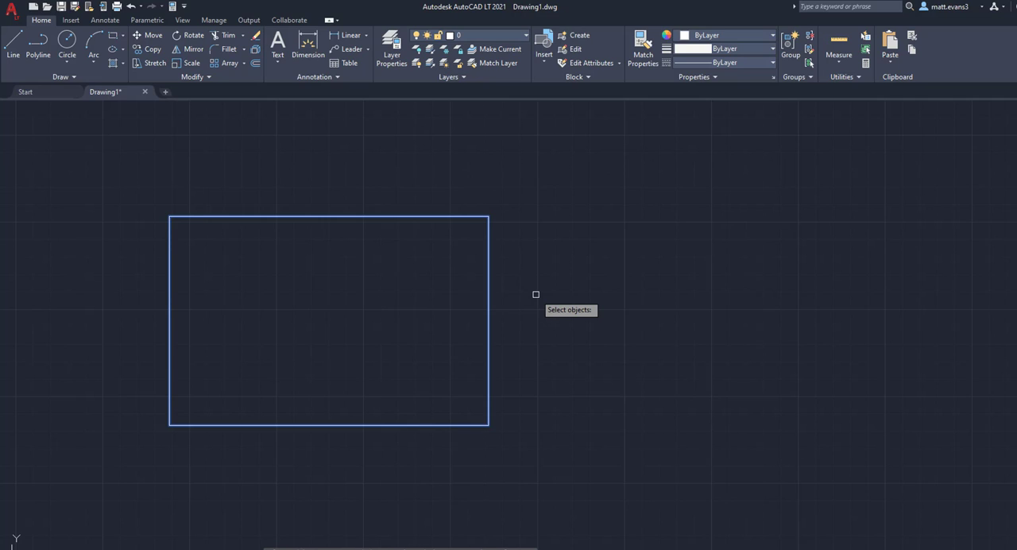
key("Return")
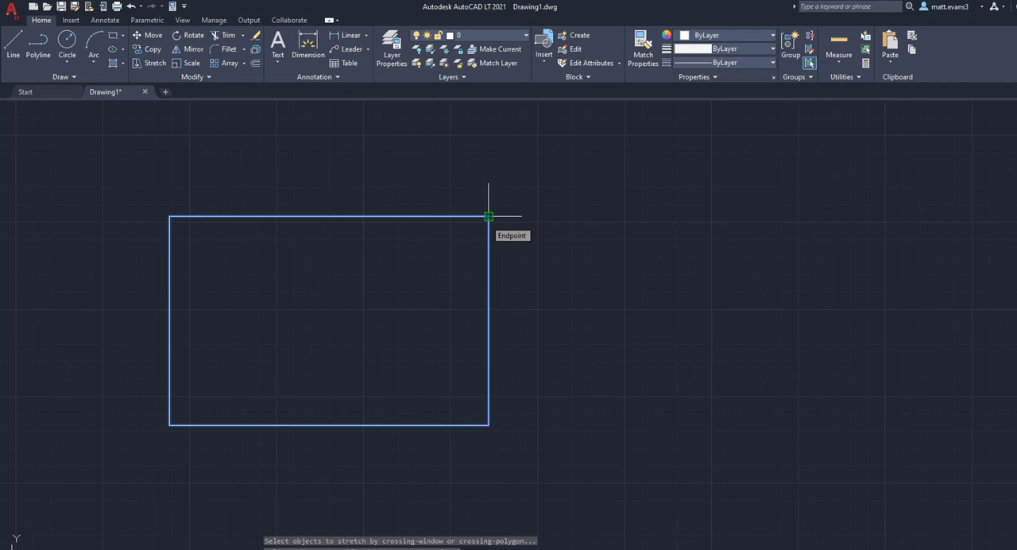
left_click(489, 216)
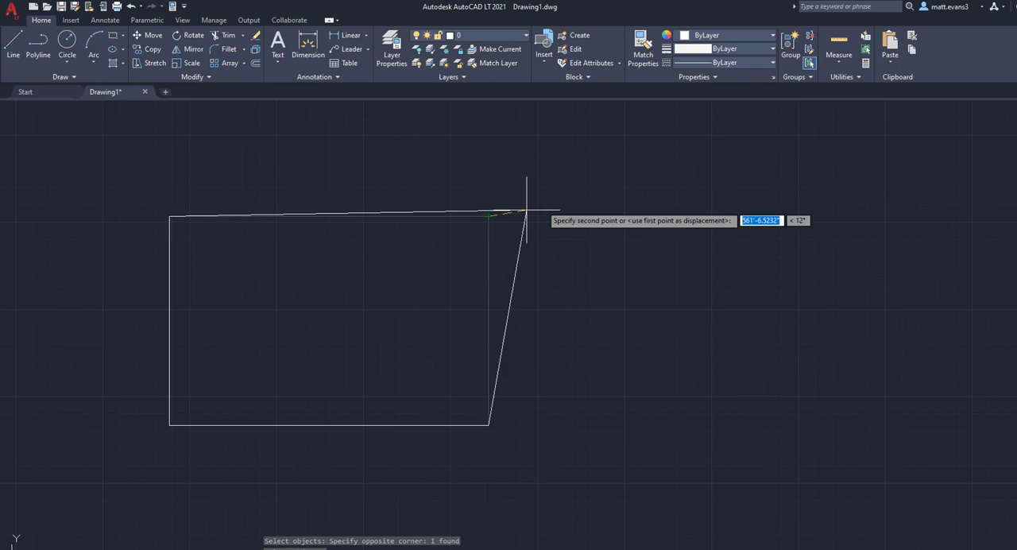
left_click(595, 215)
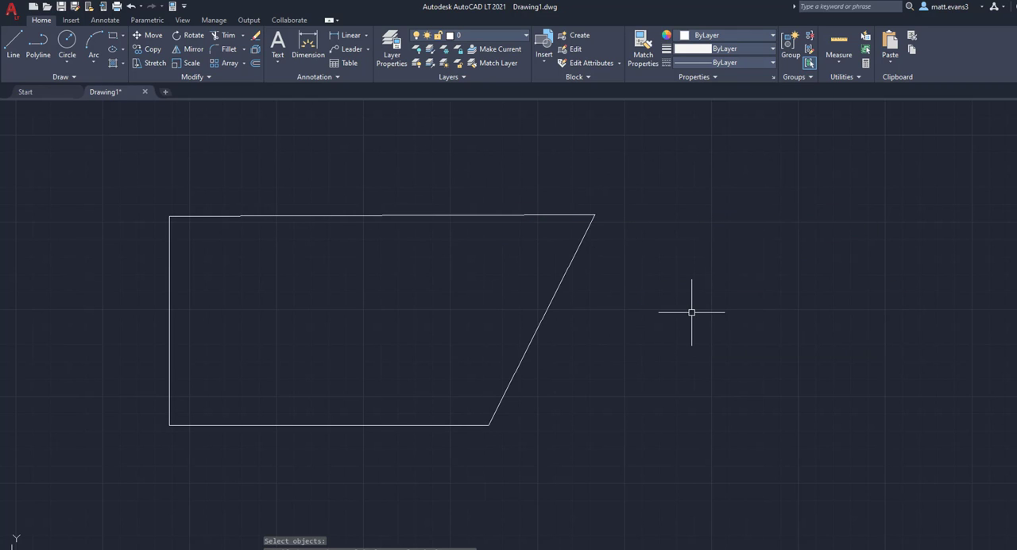
key("ctrl+z")
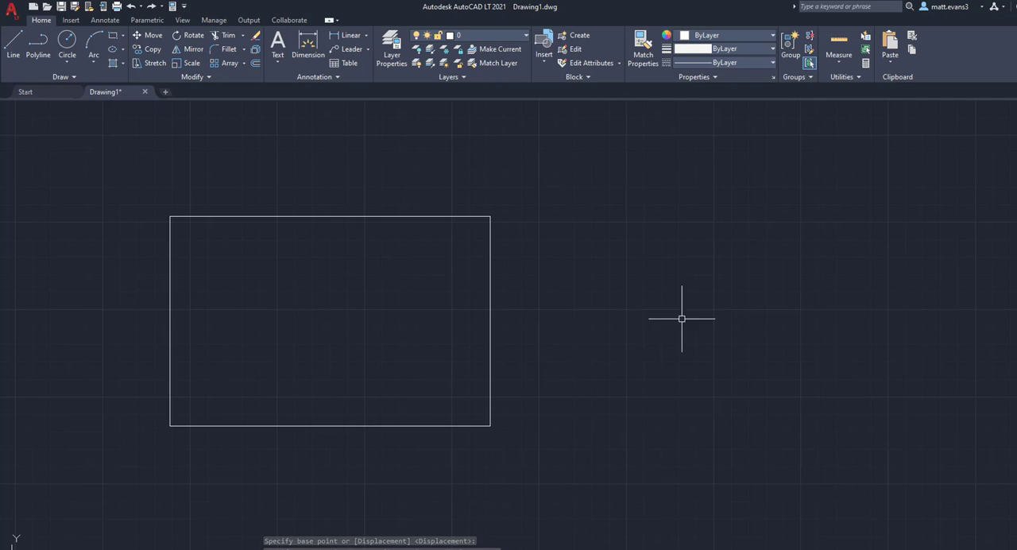
Stretch the rectangle's whole right side from its midpoint, up and to the right at about 35°.
left_click(155, 64)
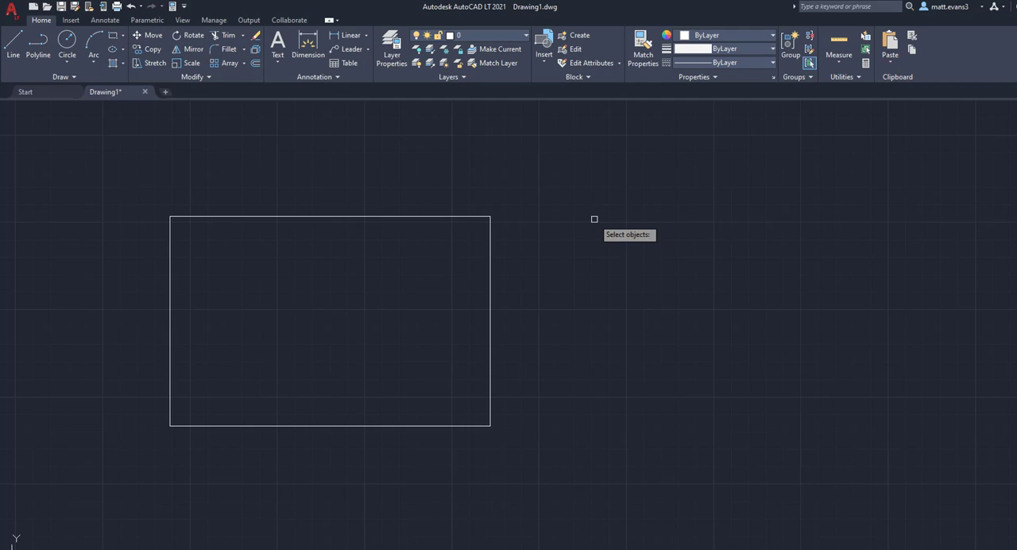
left_click(585, 197)
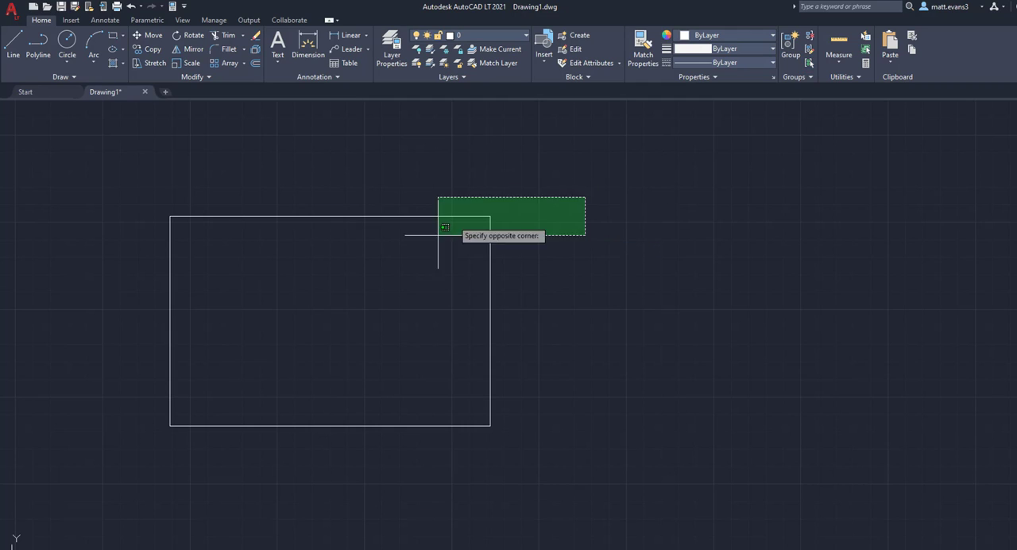
left_click(428, 456)
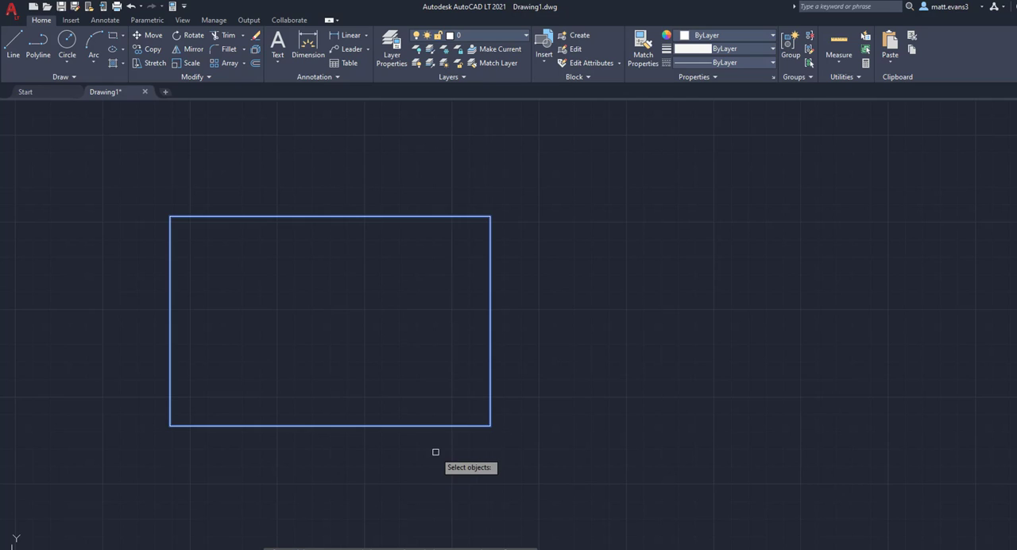
key("Return")
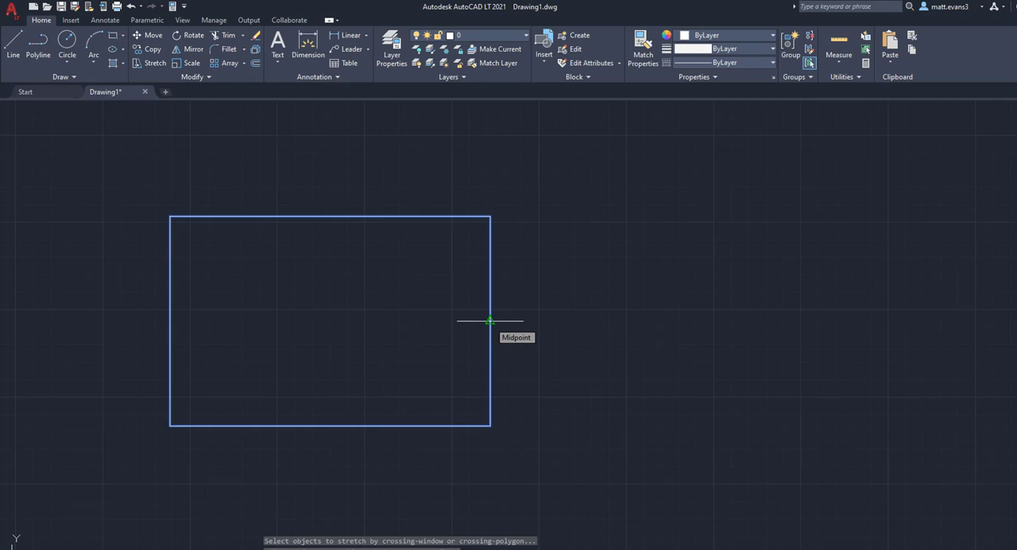
left_click(491, 321)
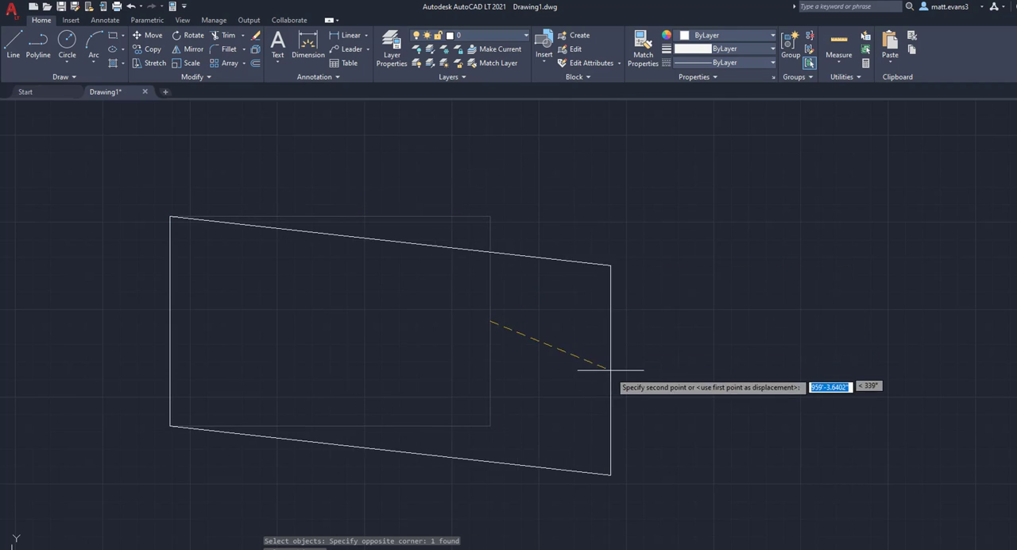
left_click(563, 269)
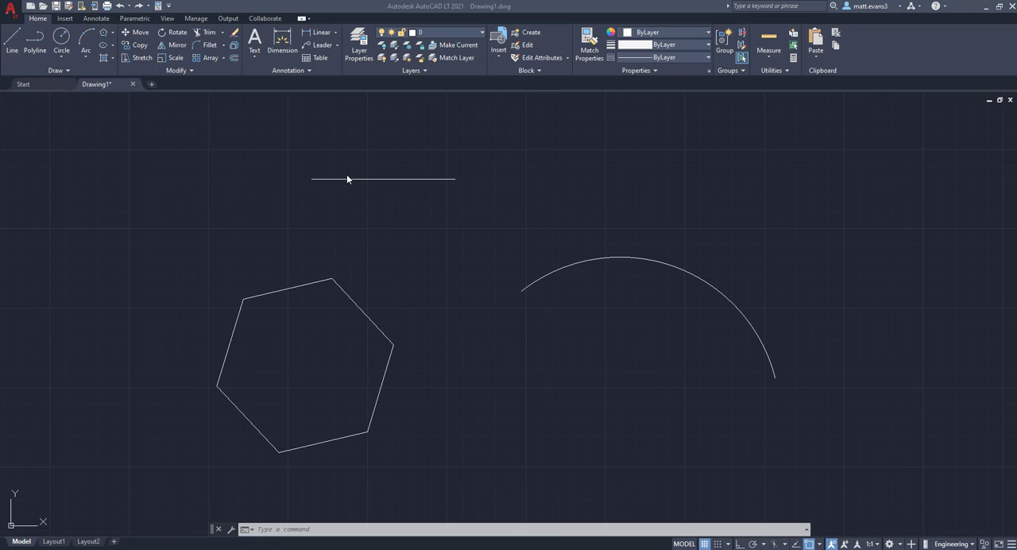
Stretch the arc's lower-right endpoint upward and slightly to the right, keeping its left endpoint fixed.
left_click(135, 62)
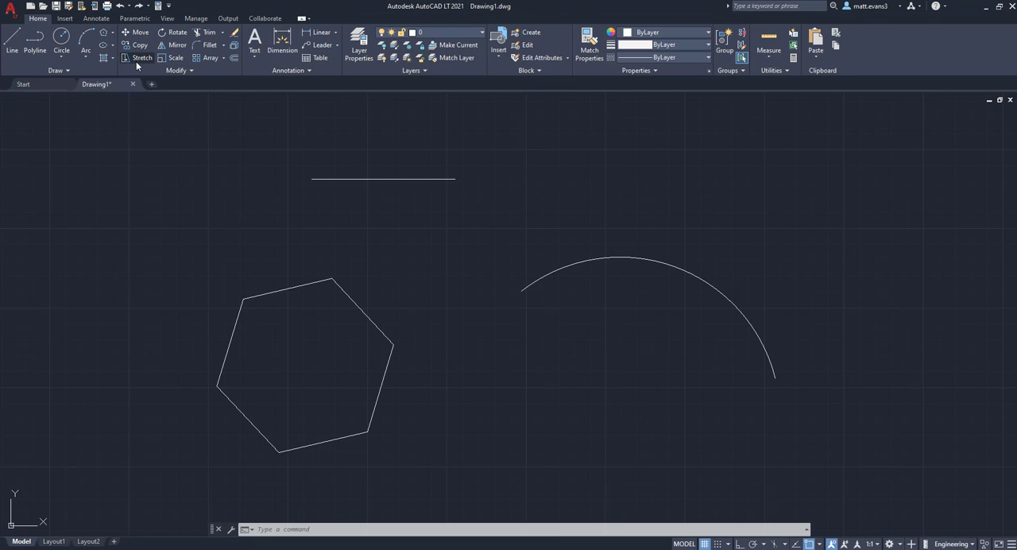
left_click(136, 60)
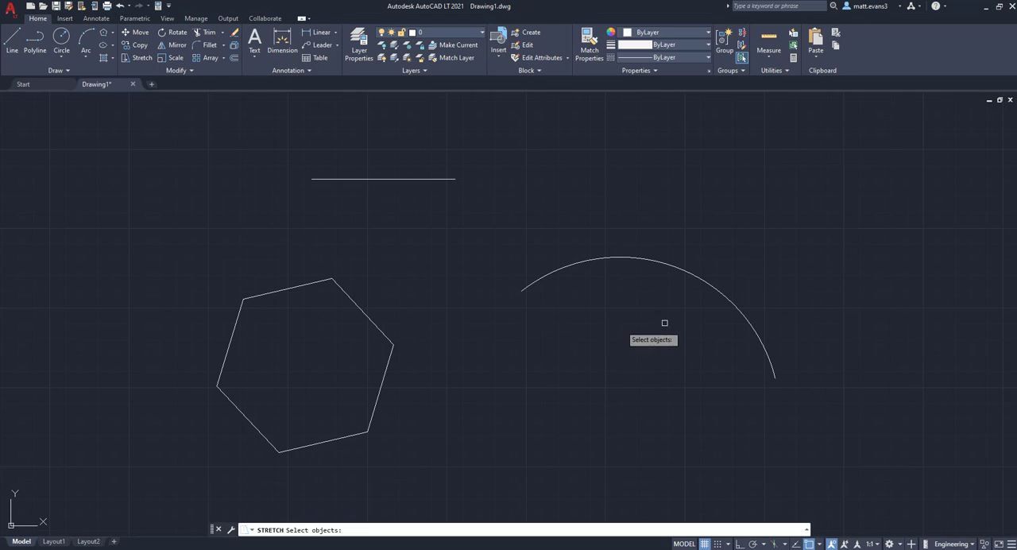
left_click(830, 285)
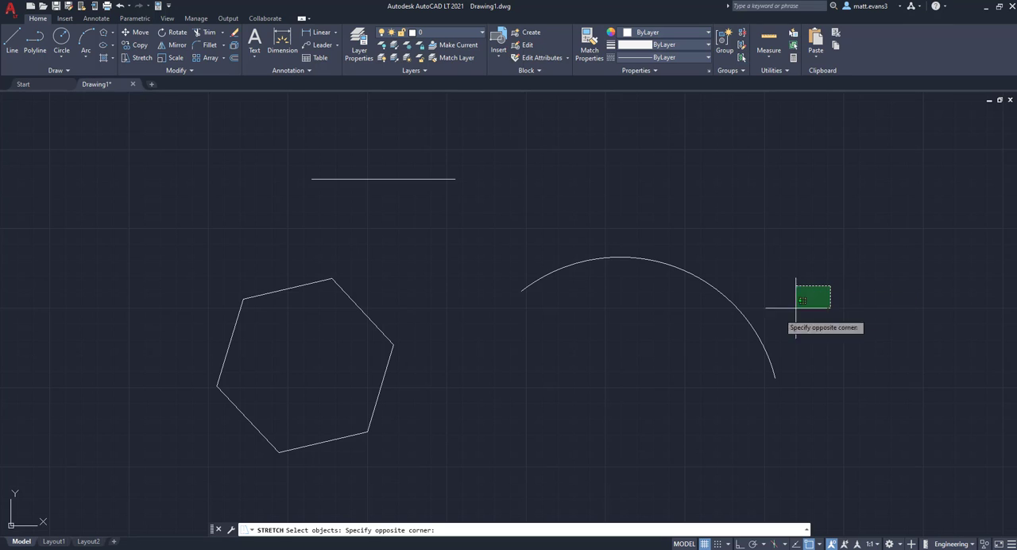
left_click(545, 423)
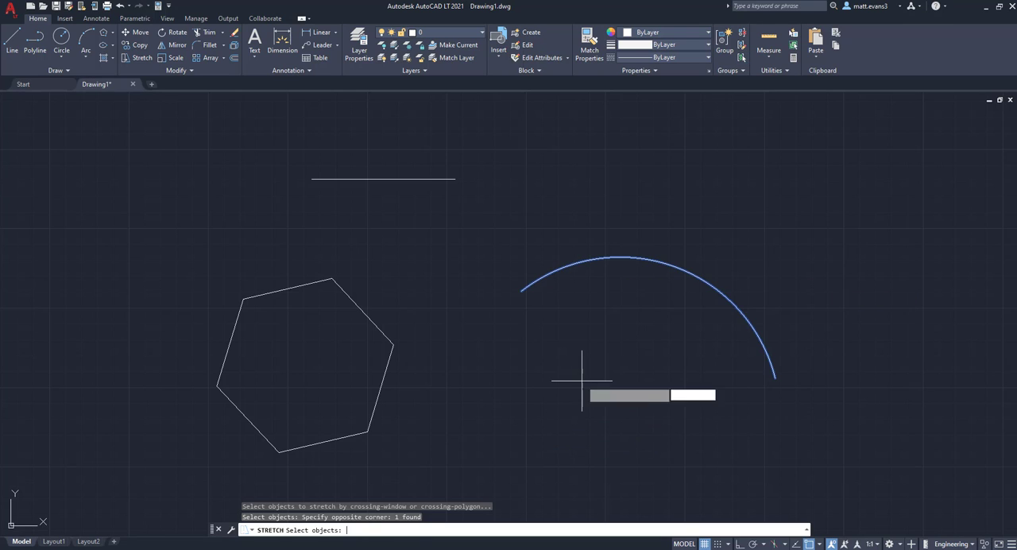
key("Return")
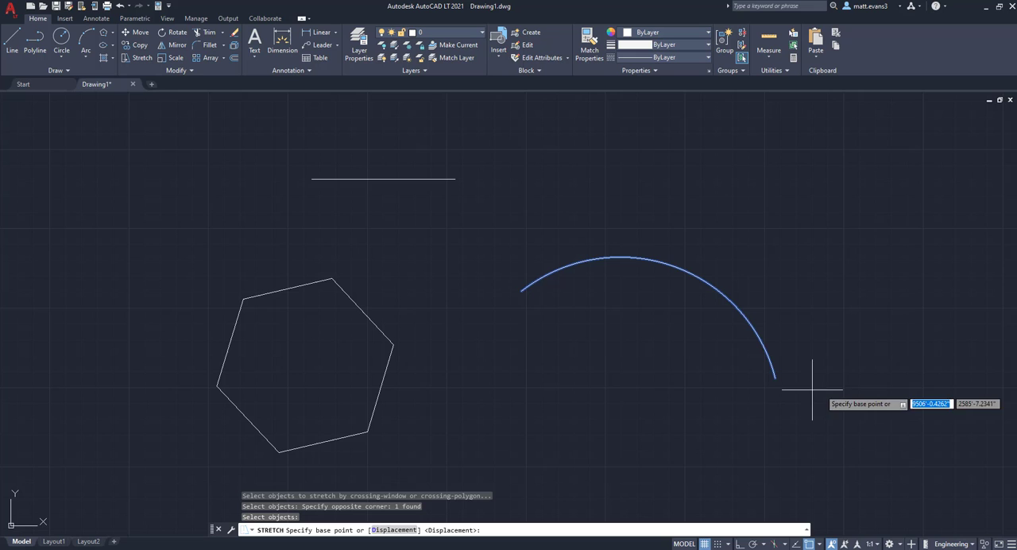
left_click(775, 379)
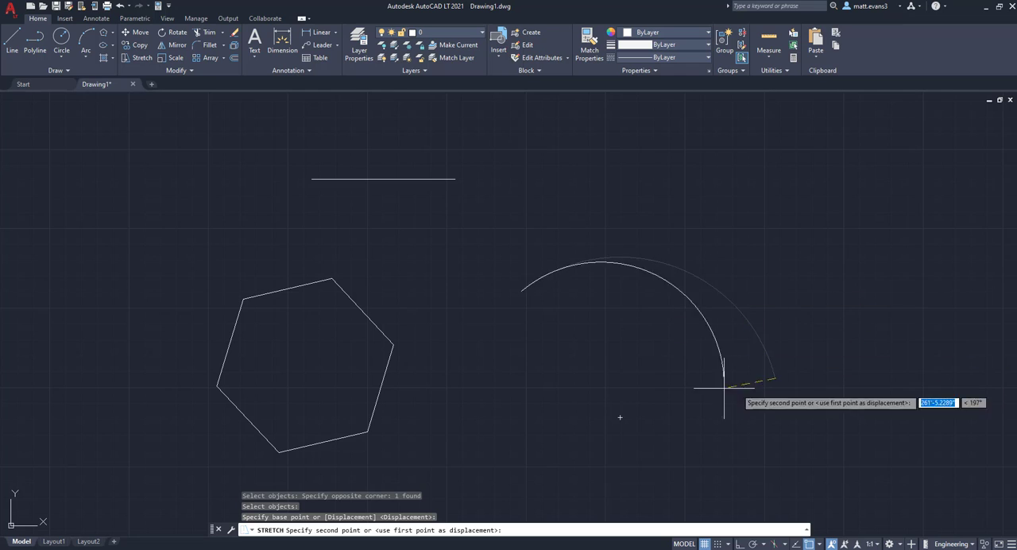
left_click(791, 301)
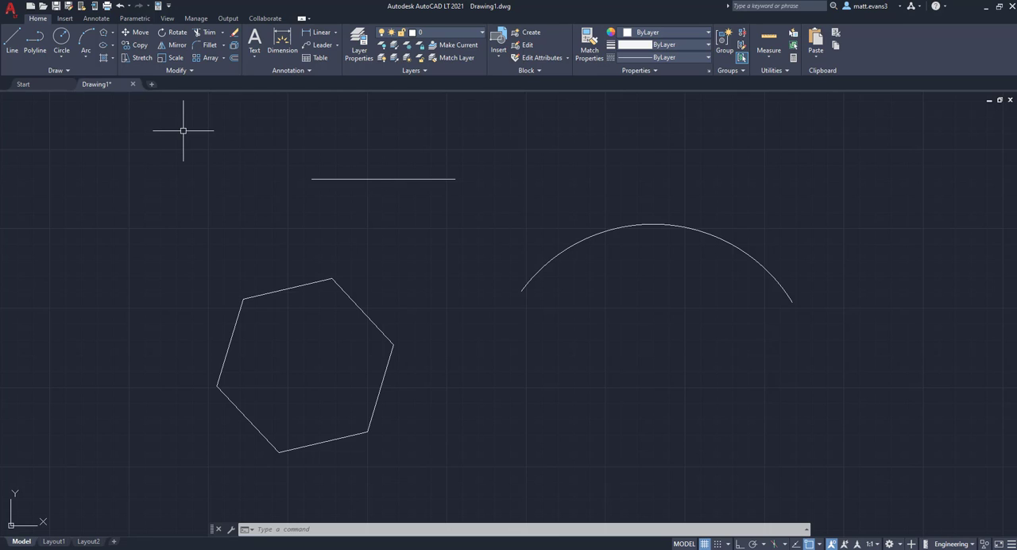
Stretch the hexagon's three upper vertices from its top vertex up to the horizontal line above, and undo the stretch.
left_click(143, 58)
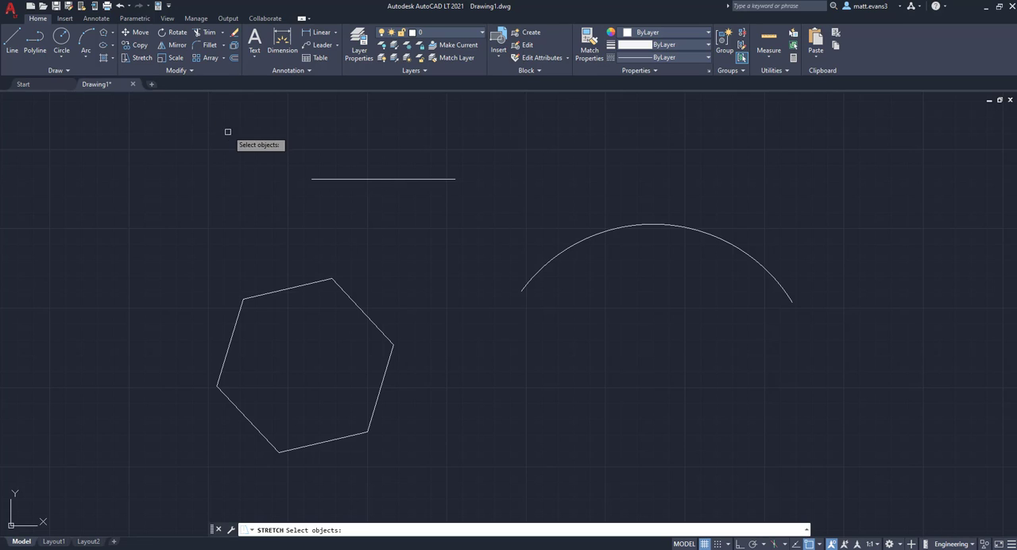
left_click(187, 235)
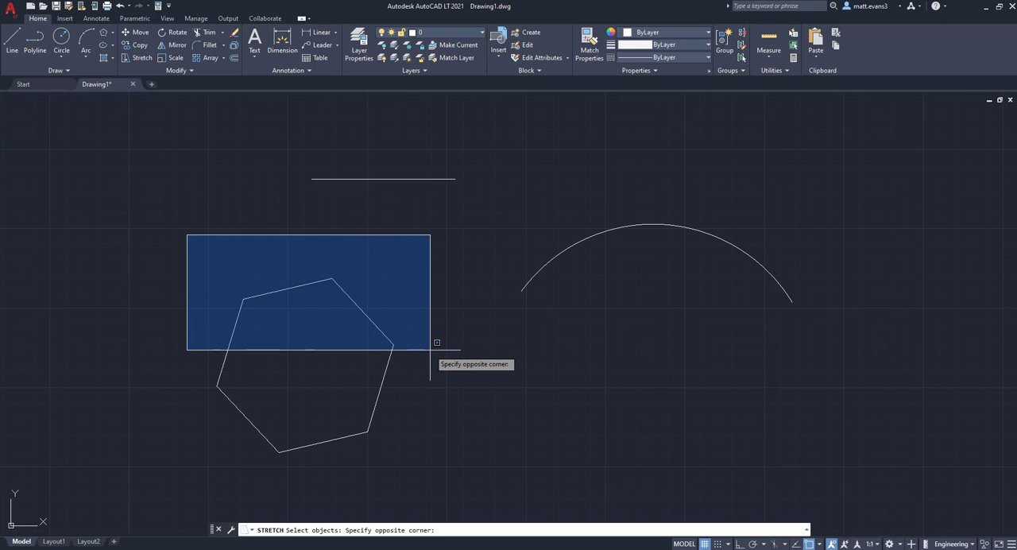
left_click(228, 262)
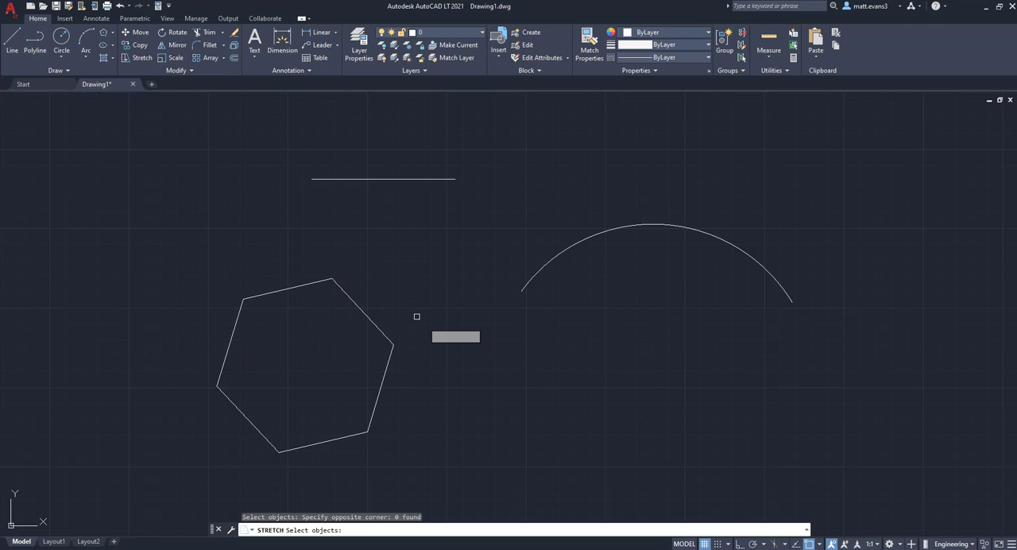
left_click(477, 352)
left_click(155, 252)
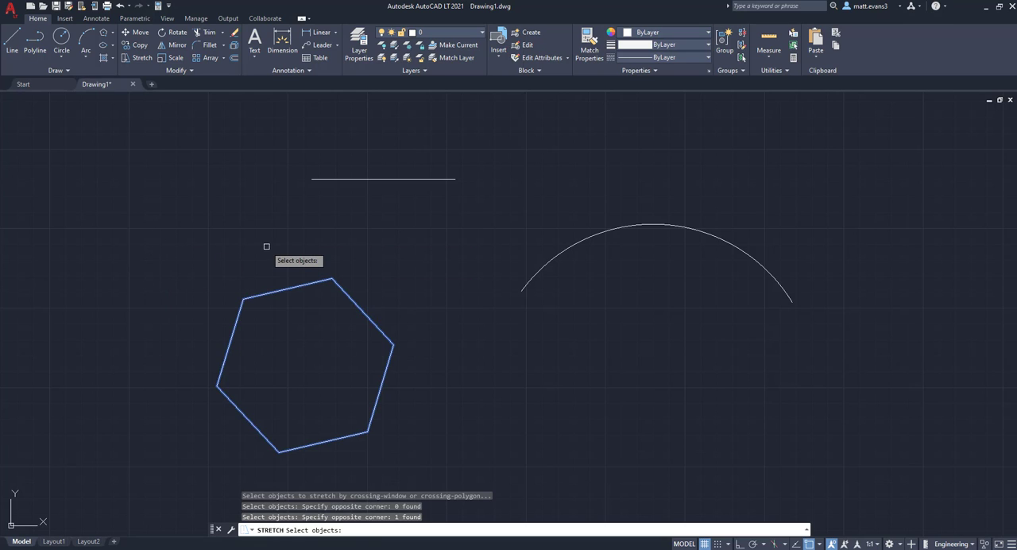
key("Return")
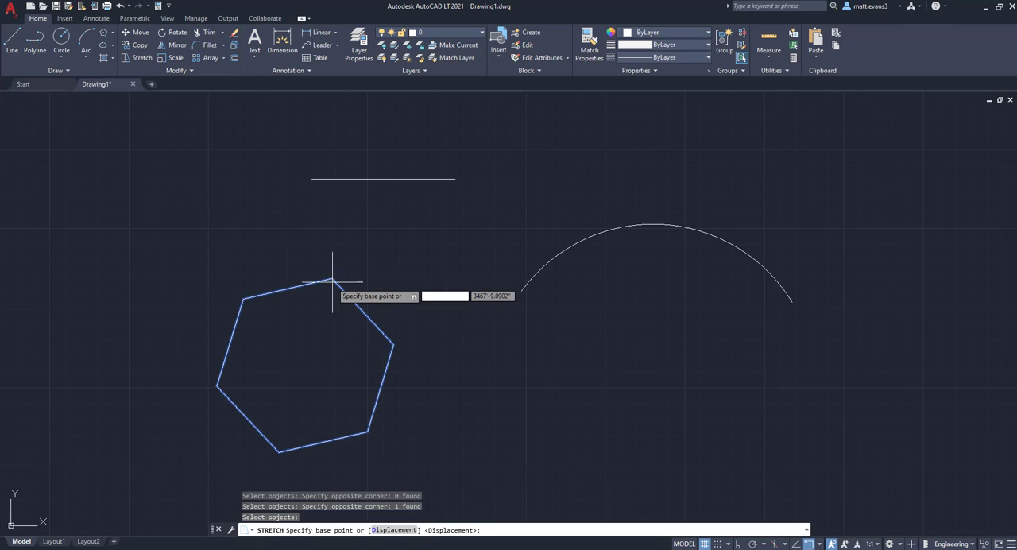
left_click(331, 280)
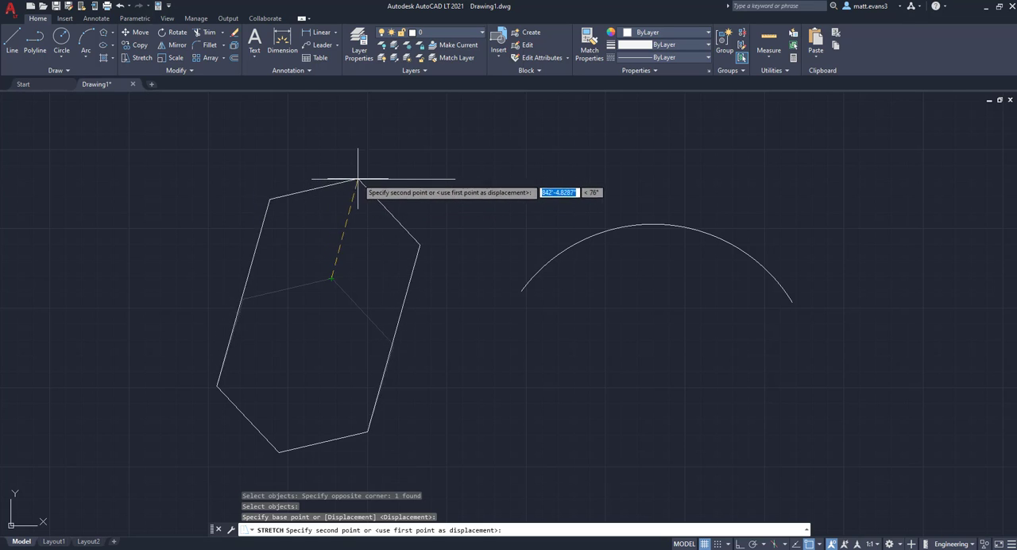
left_click(382, 180)
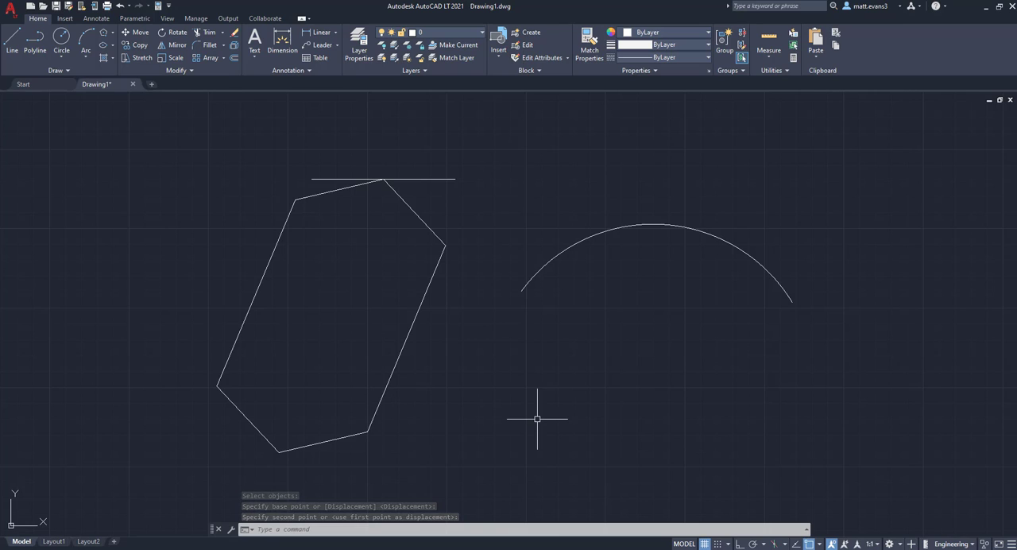
key("ctrl+z")
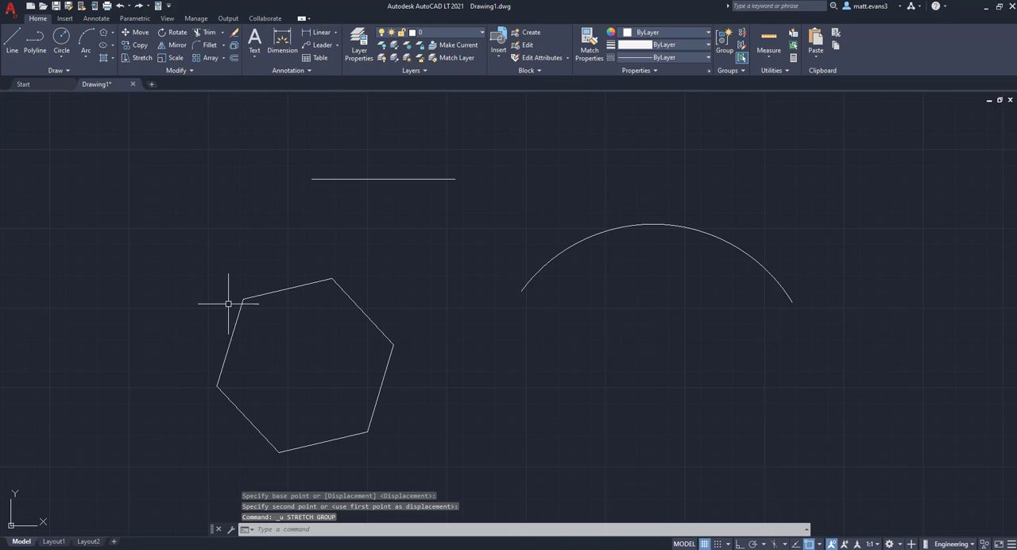
left_click(139, 58)
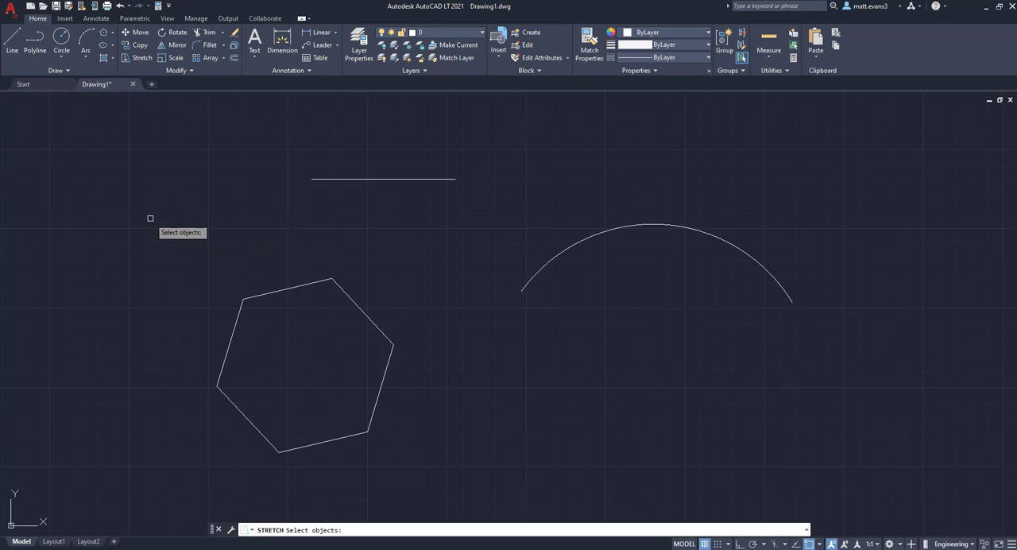
left_click(467, 381)
left_click(142, 236)
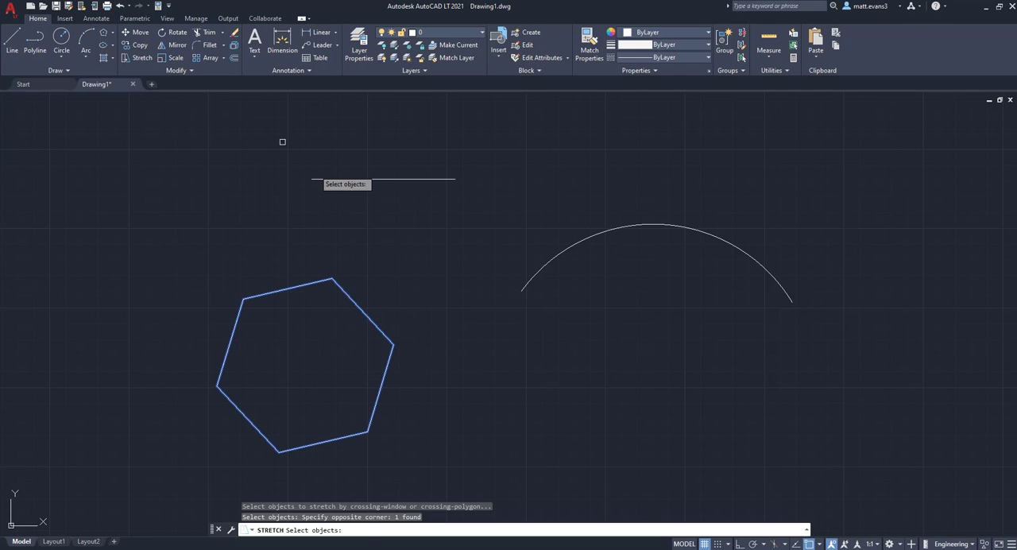
Stretch the hexagon's four upper vertices from the top edge's midpoint, up and slightly left at about 105°, keeping the two lowest vertices fixed.
left_click(142, 57)
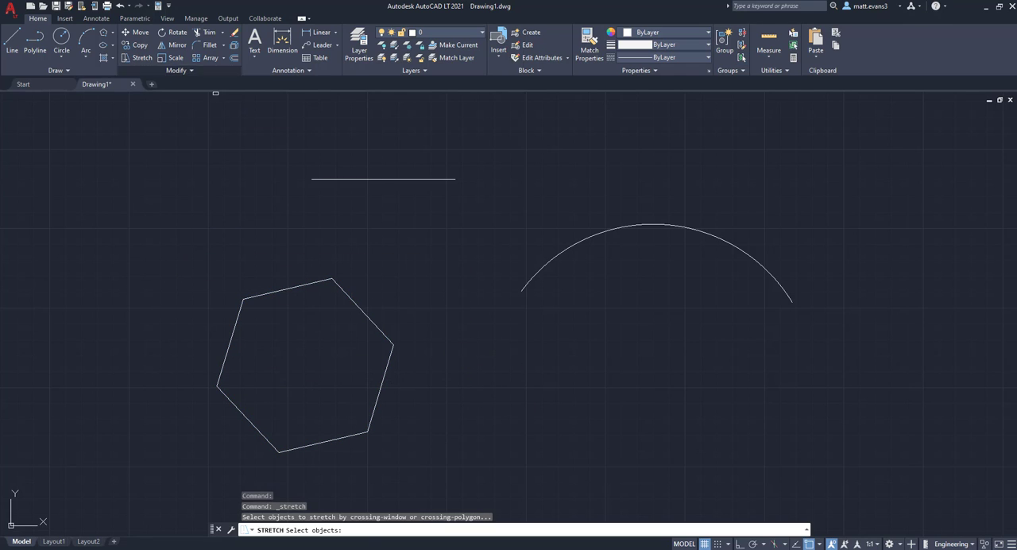
left_click(432, 397)
left_click(163, 235)
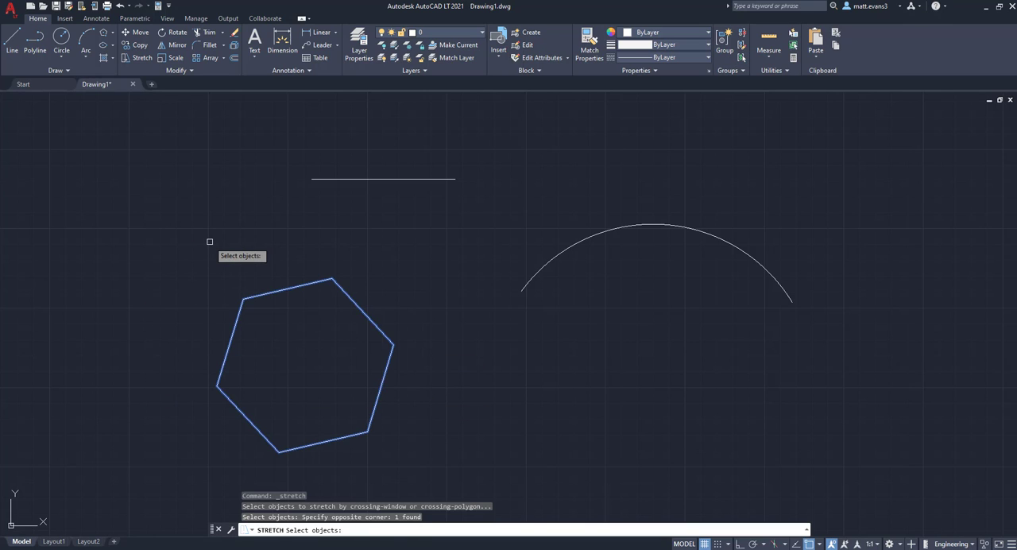
key("Return")
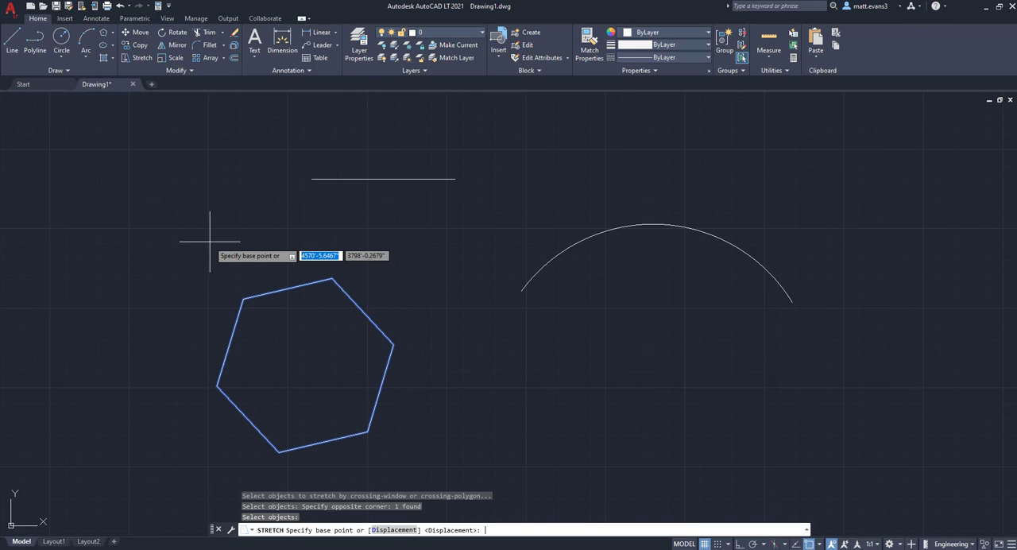
left_click(287, 287)
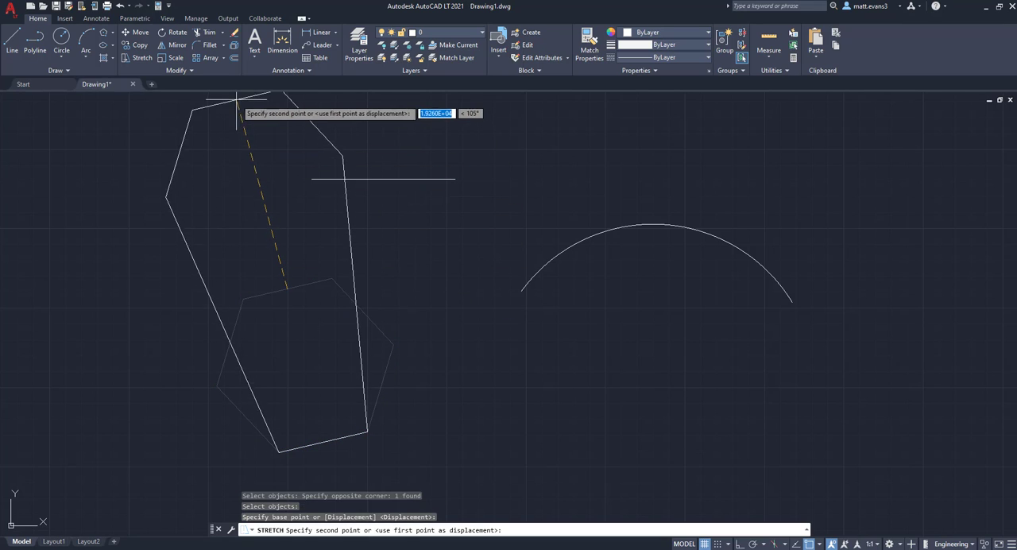
left_click(240, 111)
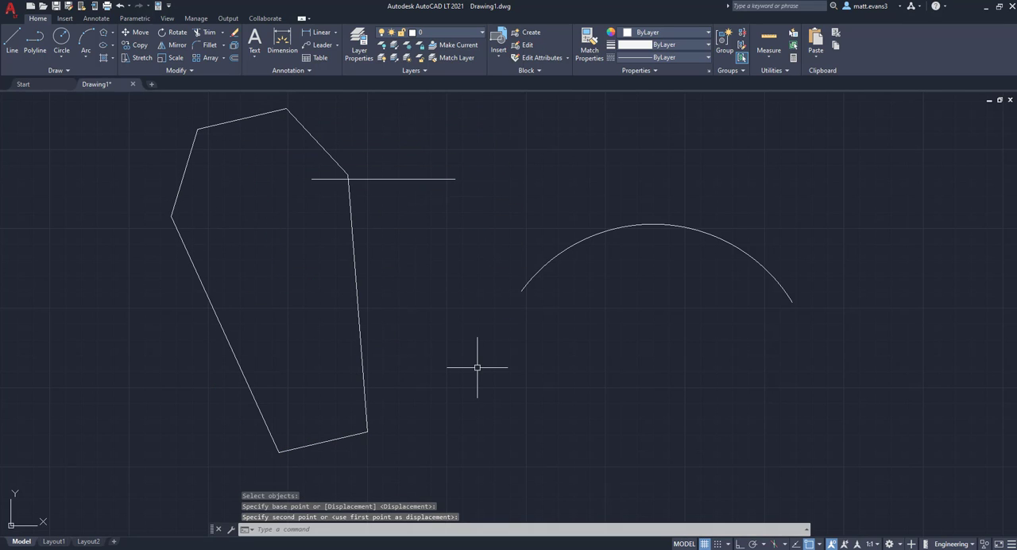